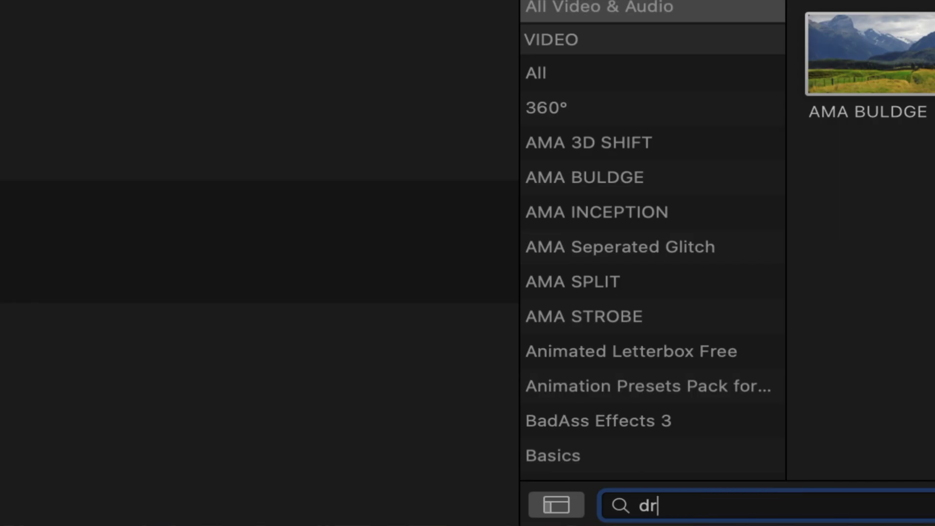
- Apply Draw Mask to the portrait clip and, at 100% view, outline the eye with four points
{"action": "left_click_drag", "start_coordinate": [885, 54], "coordinate": [326, 9]}
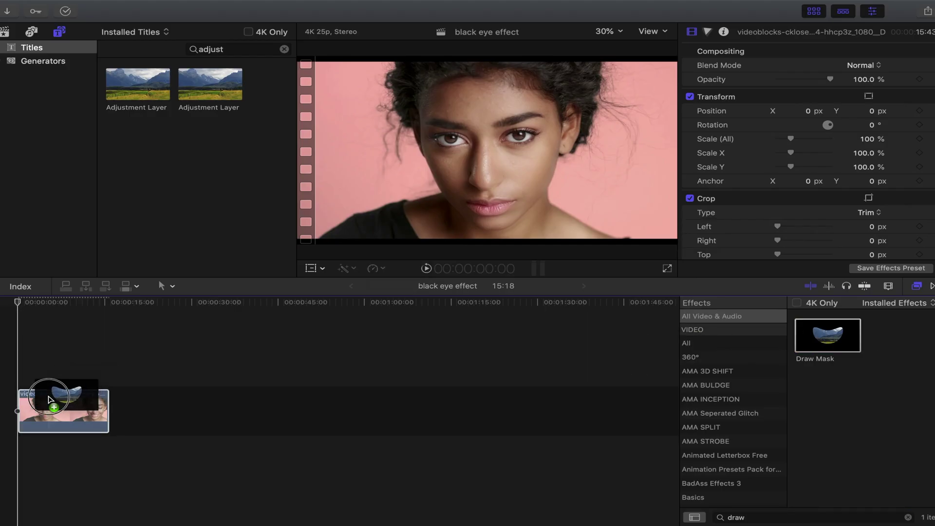
{"action": "left_click_drag", "start_coordinate": [49, 400], "coordinate": [49, 400]}
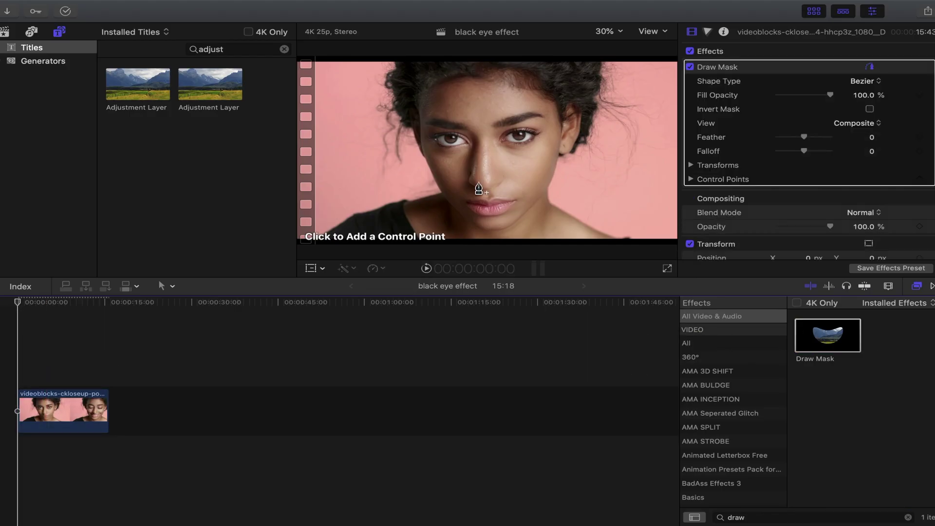
{"action": "left_click", "coordinate": [609, 30]}
{"action": "left_click", "coordinate": [628, 78]}
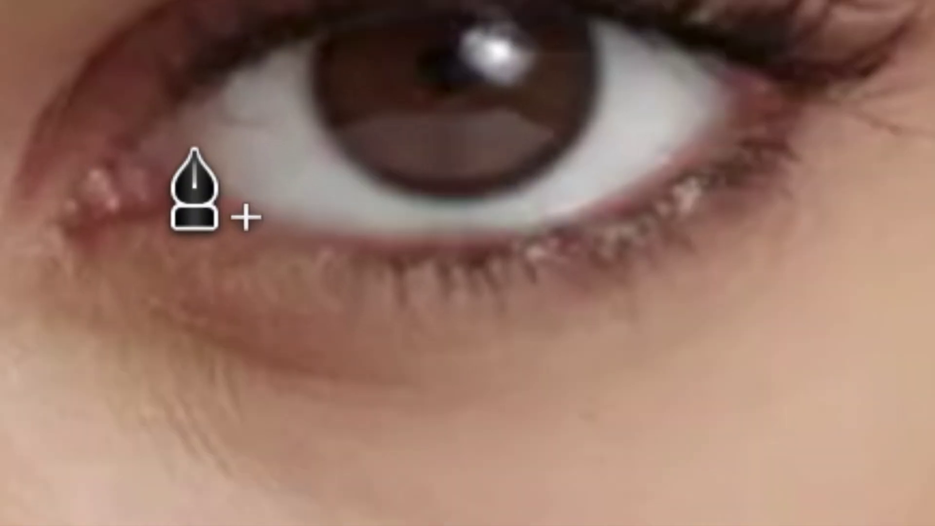
{"action": "left_click", "coordinate": [139, 158]}
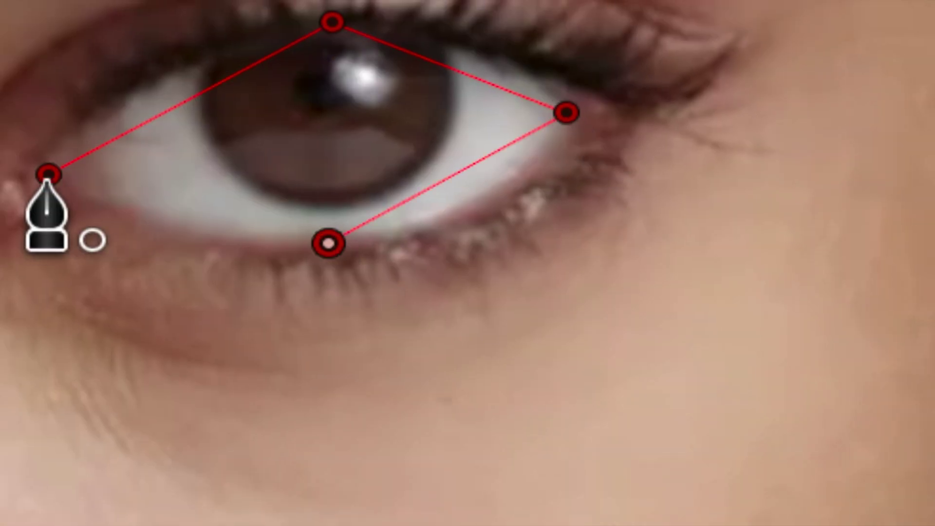
{"action": "left_click", "coordinate": [48, 176]}
- Invert the eye mask and make its top and bottom points smooth to curve the lids
{"action": "left_click", "coordinate": [864, 159]}
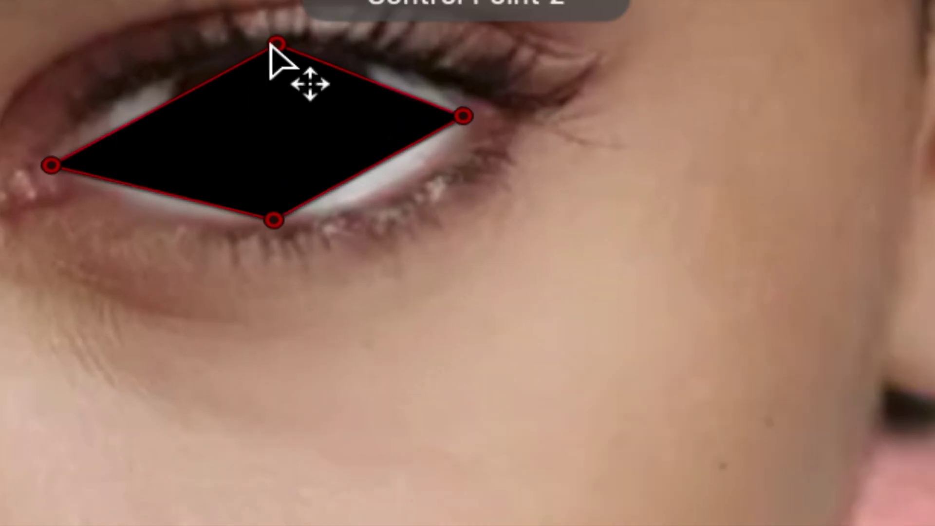
{"action": "right_click", "coordinate": [238, 125]}
{"action": "left_click", "coordinate": [251, 146]}
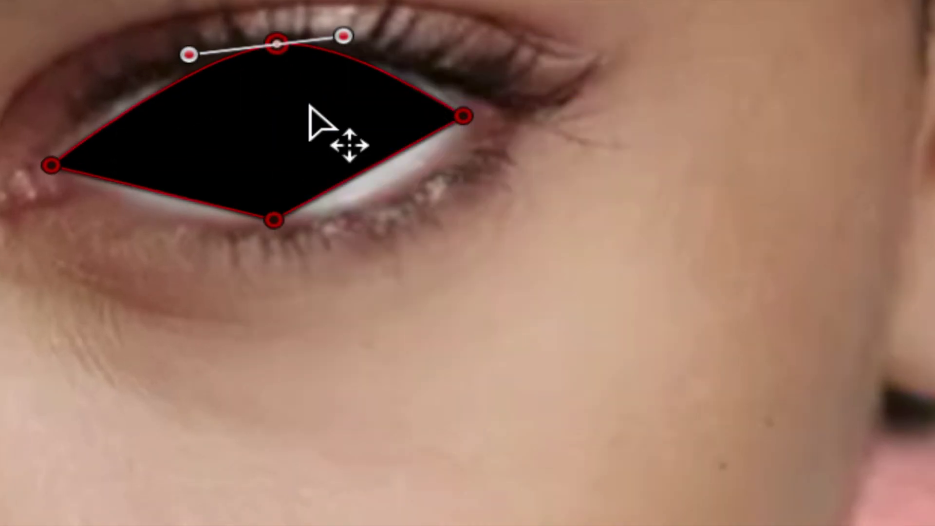
{"action": "right_click", "coordinate": [274, 221]}
{"action": "left_click", "coordinate": [334, 298]}
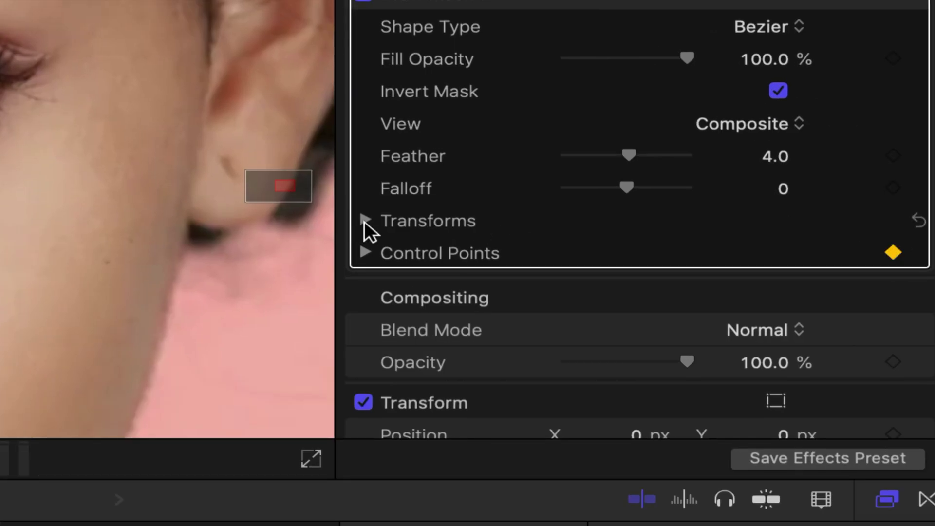
- Reshape the eye mask's points to fit the closed lid and raise Feather to 24
{"action": "left_click", "coordinate": [366, 221]}
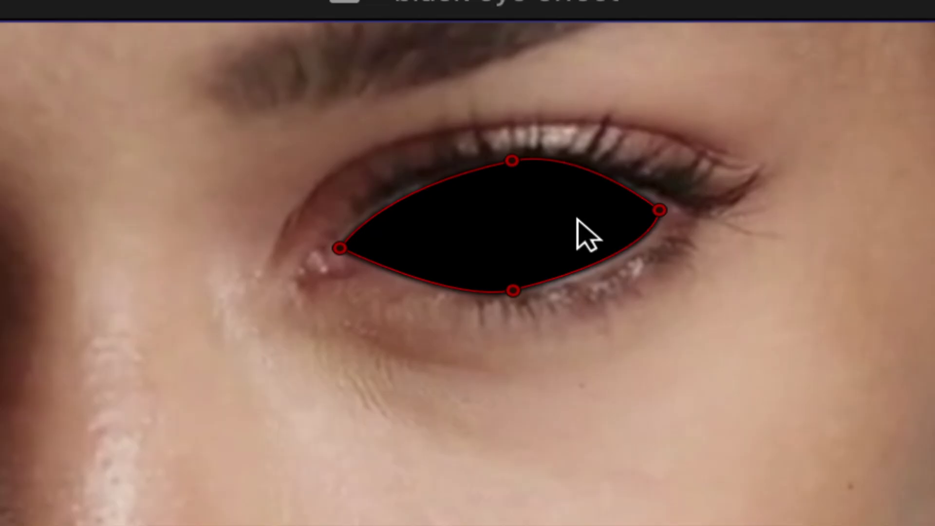
{"action": "left_click_drag", "start_coordinate": [352, 77], "coordinate": [418, 87]}
{"action": "left_click_drag", "start_coordinate": [355, 196], "coordinate": [365, 174]}
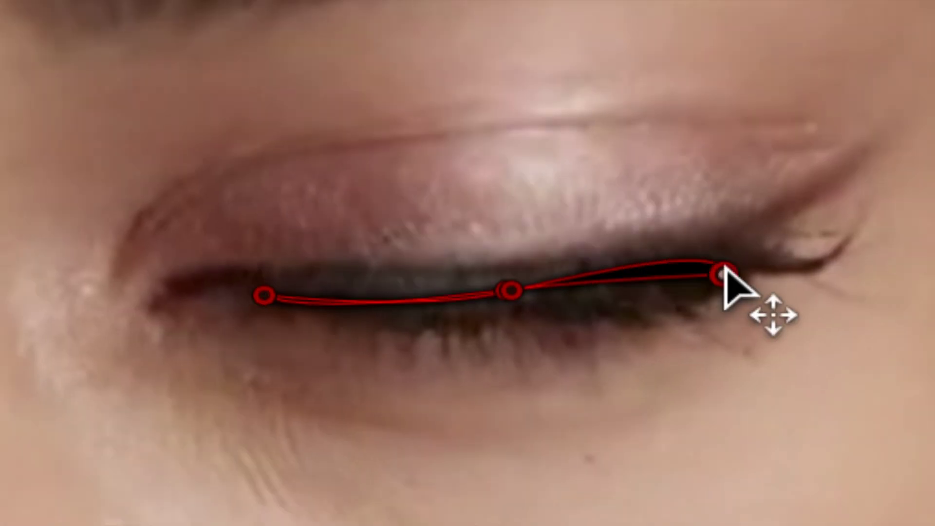
{"action": "left_click", "coordinate": [534, 301]}
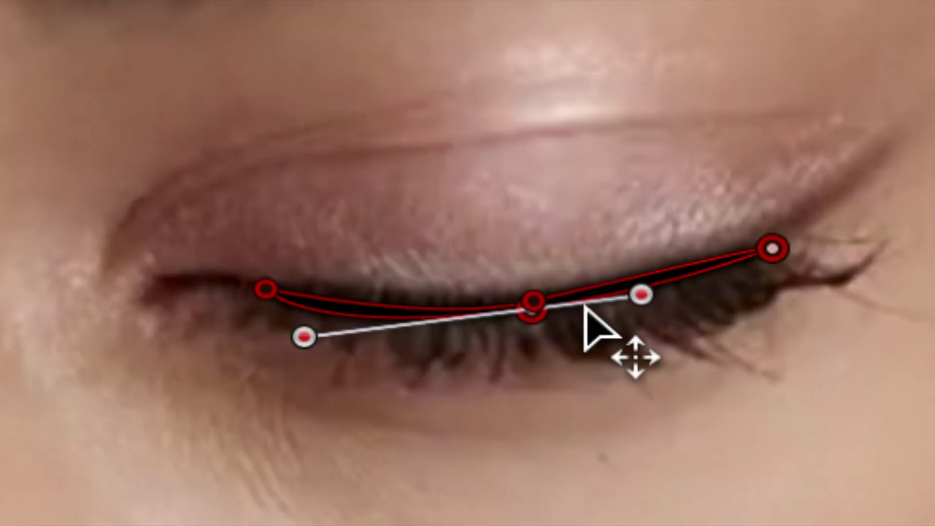
{"action": "left_click_drag", "start_coordinate": [532, 313], "coordinate": [548, 324]}
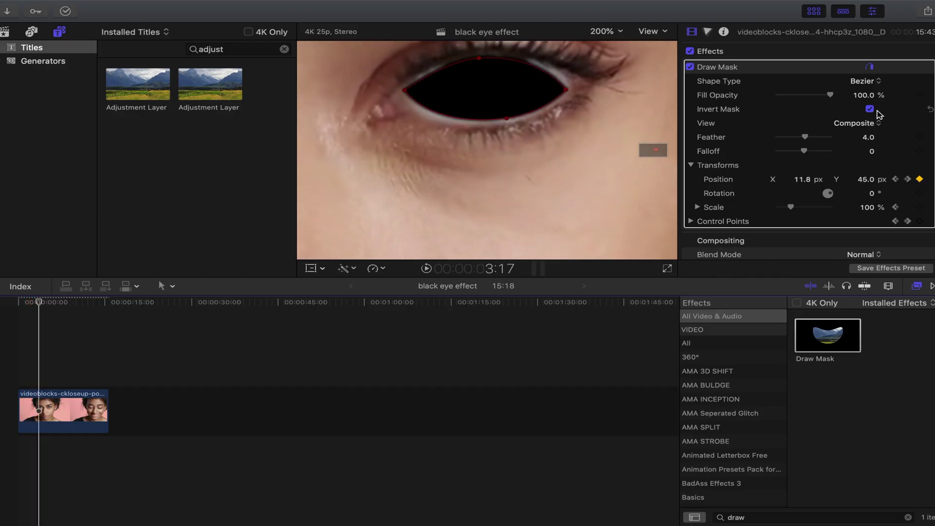
{"action": "left_click_drag", "start_coordinate": [812, 144], "coordinate": [789, 150]}
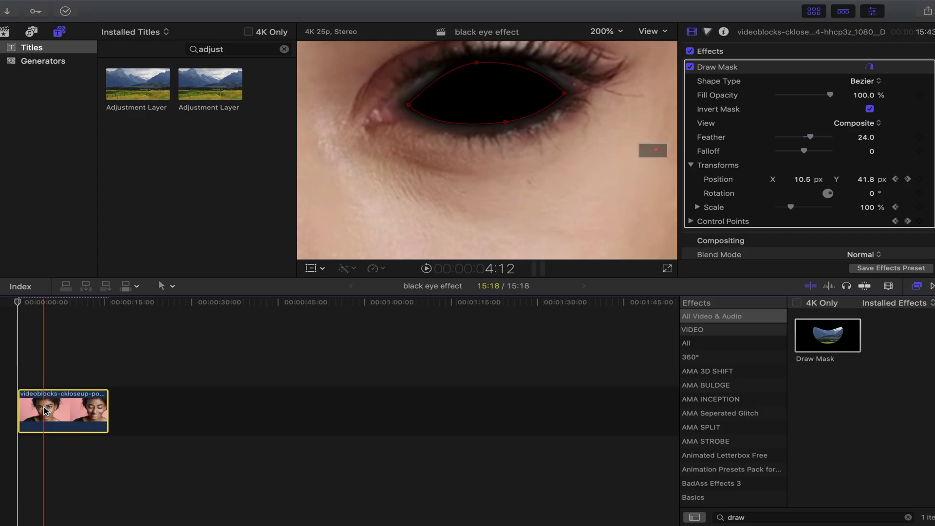
- Duplicate the clip below the original, add a Hold at its start, and disable its Draw Mask
{"action": "left_click_drag", "start_coordinate": [30, 444], "coordinate": [32, 458]}
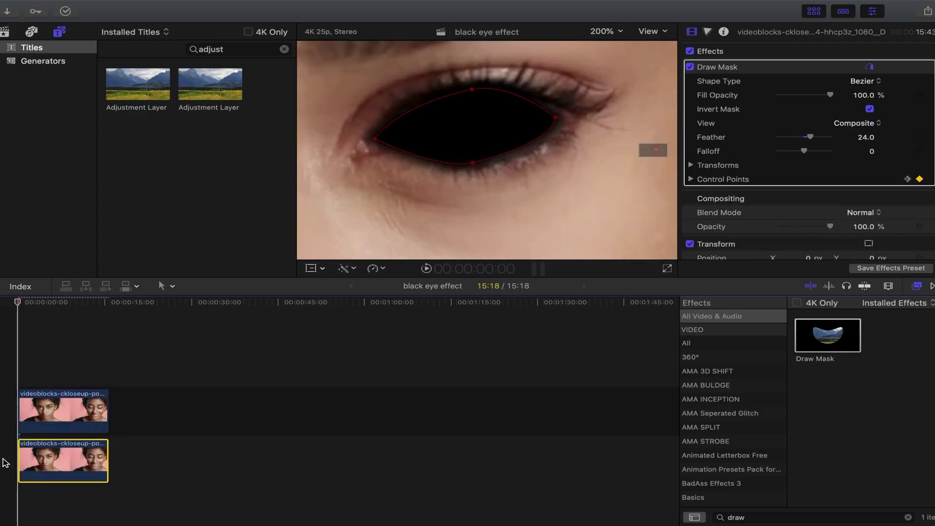
{"action": "key", "text": "shift+z"}
{"action": "key", "text": "super+r"}
{"action": "key", "text": "shift+h"}
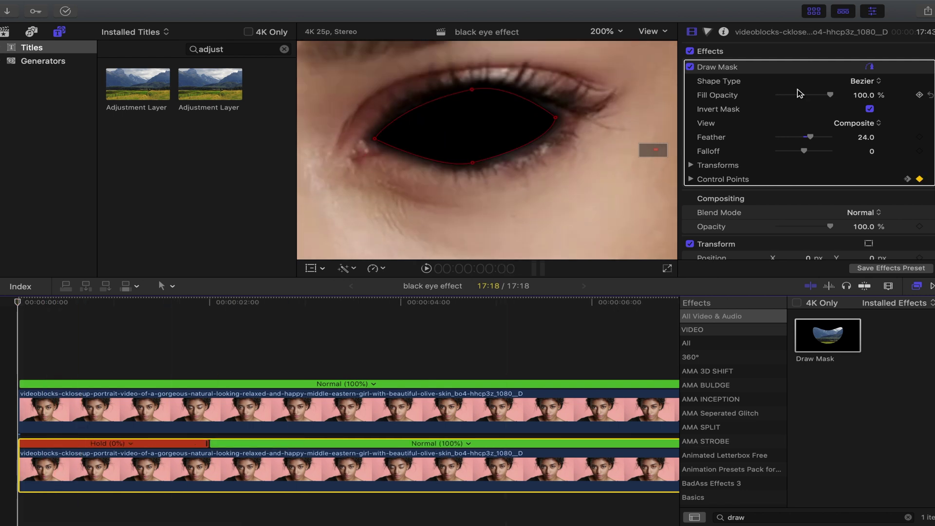
{"action": "left_click", "coordinate": [690, 67]}
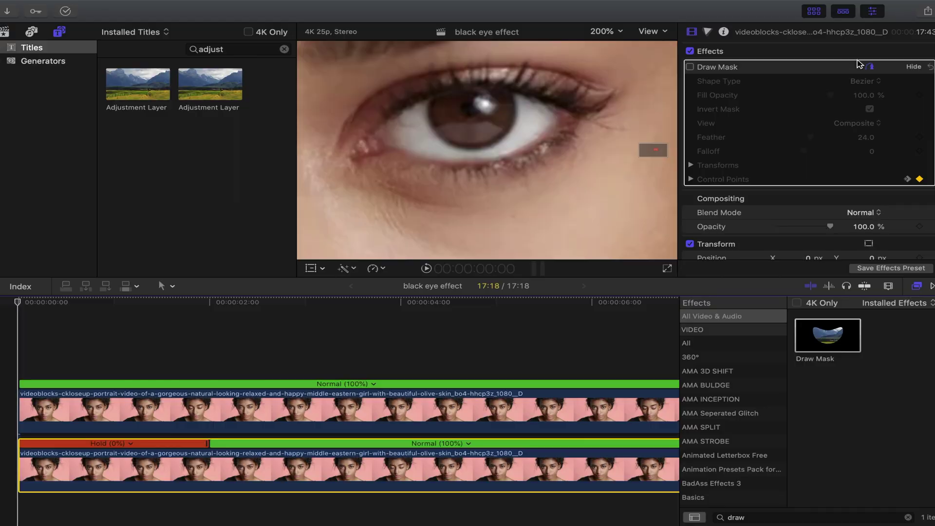
- Re-enable the lower clip's mask uninverted, outline the pupil highlight, and apply Luma Keyer
{"action": "left_click", "coordinate": [690, 67]}
{"action": "left_click", "coordinate": [884, 112]}
{"action": "left_click_drag", "start_coordinate": [82, 189], "coordinate": [209, 182]}
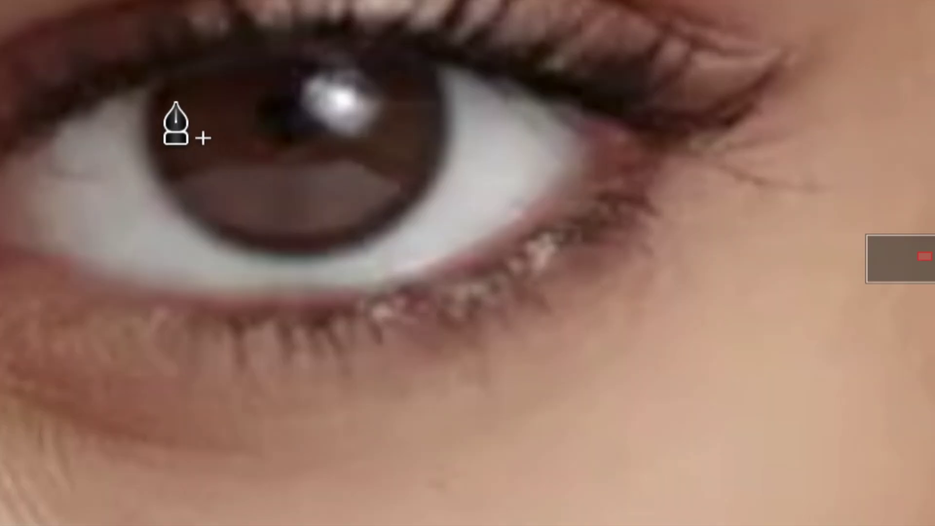
{"action": "left_click", "coordinate": [167, 132]}
{"action": "left_click", "coordinate": [174, 164]}
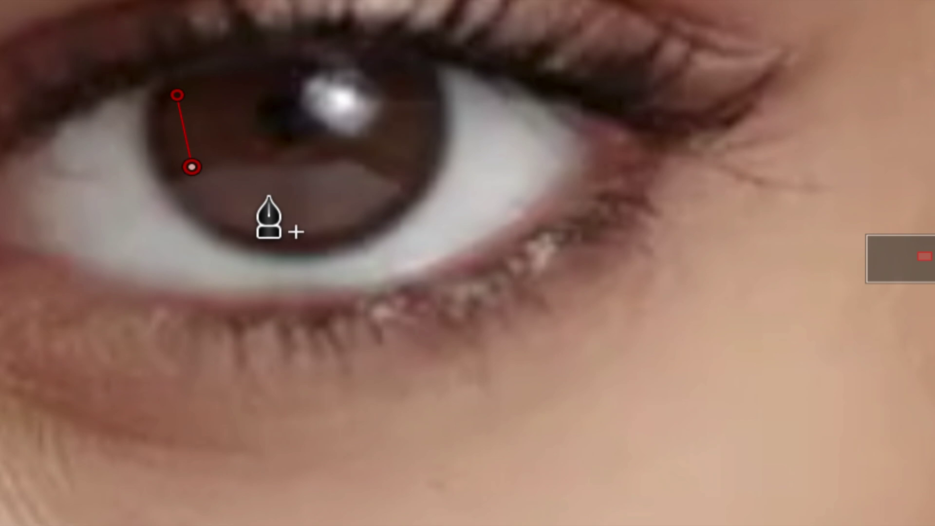
{"action": "left_click", "coordinate": [311, 41]}
{"action": "left_click", "coordinate": [177, 95]}
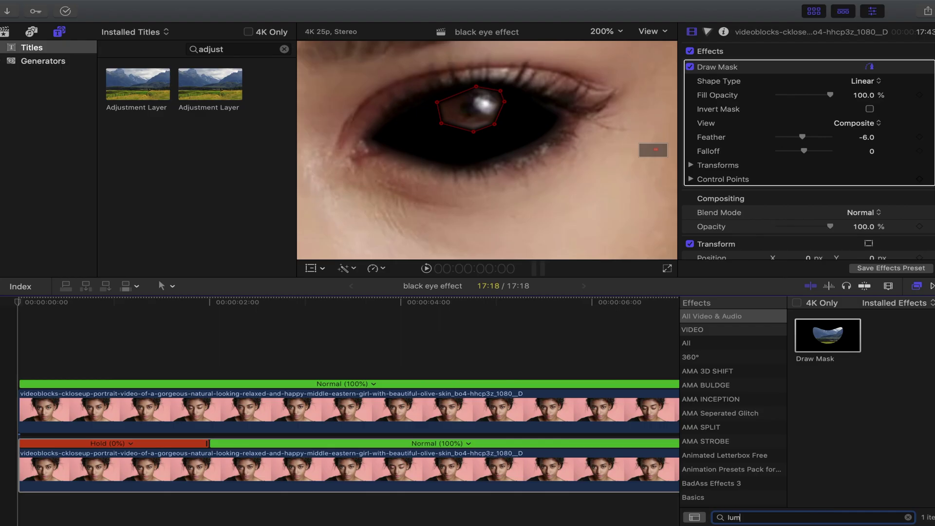
{"action": "left_click_drag", "start_coordinate": [593, 386], "coordinate": [594, 465]}
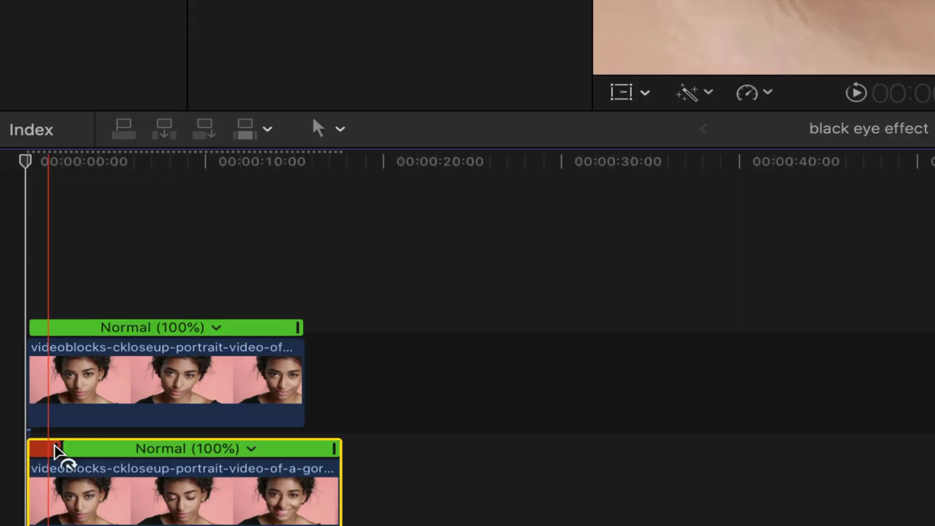
- Lengthen the lower clip's hold and delete the footage after it
{"action": "left_click_drag", "start_coordinate": [57, 452], "coordinate": [312, 452]}
{"action": "key", "text": "super+b"}
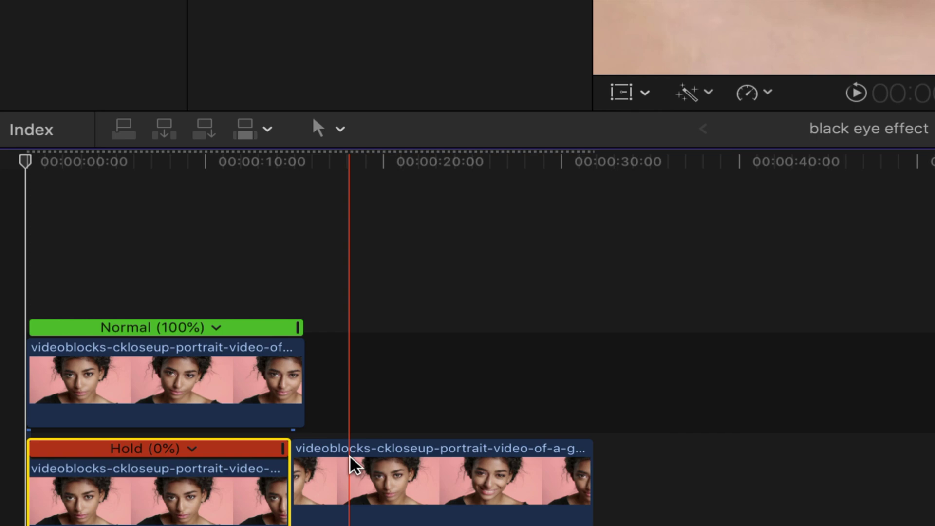
{"action": "left_click", "coordinate": [355, 463]}
{"action": "key", "text": "Delete"}
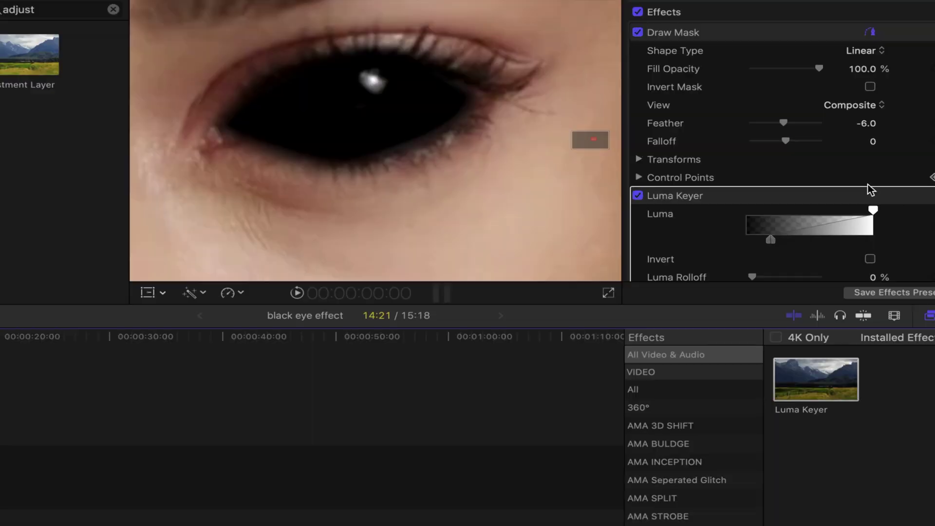
{"action": "scroll", "coordinate": [867, 184], "scroll_direction": "down", "scroll_amount": 5}
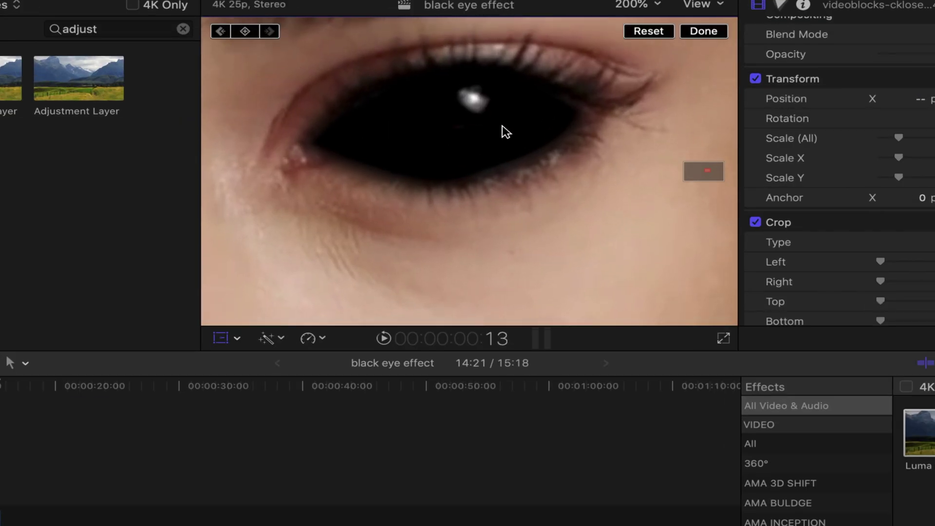
- Step ahead a few frames and move the black overlay onto the eye, keyframing Position
{"action": "key", "text": "Right"}
{"action": "key", "text": "Right"}
{"action": "key", "text": "Right"}
{"action": "key", "text": "Right"}
{"action": "key", "text": "Right"}
{"action": "left_click_drag", "start_coordinate": [489, 111], "coordinate": [509, 101]}
{"action": "key", "text": "Right"}
{"action": "key", "text": "Right"}
{"action": "key", "text": "Right"}
{"action": "key", "text": "Right"}
{"action": "key", "text": "Right"}
{"action": "key", "text": "Right"}
{"action": "key", "text": "Right"}
{"action": "key", "text": "shift+Right"}
- Step frame by frame and reposition the overlay to follow the moved eye
{"action": "key", "text": "shift+Right"}
{"action": "key", "text": "Right"}
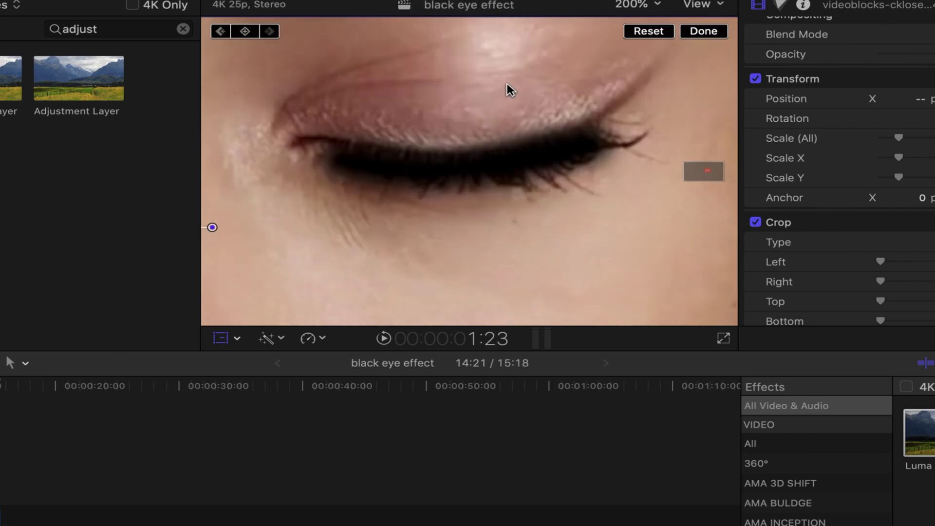
{"action": "key", "text": "Left"}
{"action": "key", "text": "Left"}
{"action": "key", "text": "Left"}
{"action": "key", "text": "Left"}
{"action": "key", "text": "Left"}
{"action": "key", "text": "shift+Right"}
{"action": "key", "text": "Right"}
{"action": "key", "text": "Right"}
{"action": "key", "text": "shift+Right"}
{"action": "key", "text": "Left"}
{"action": "key", "text": "Left"}
{"action": "key", "text": "Left"}
{"action": "key", "text": "Left"}
{"action": "key", "text": "Left"}
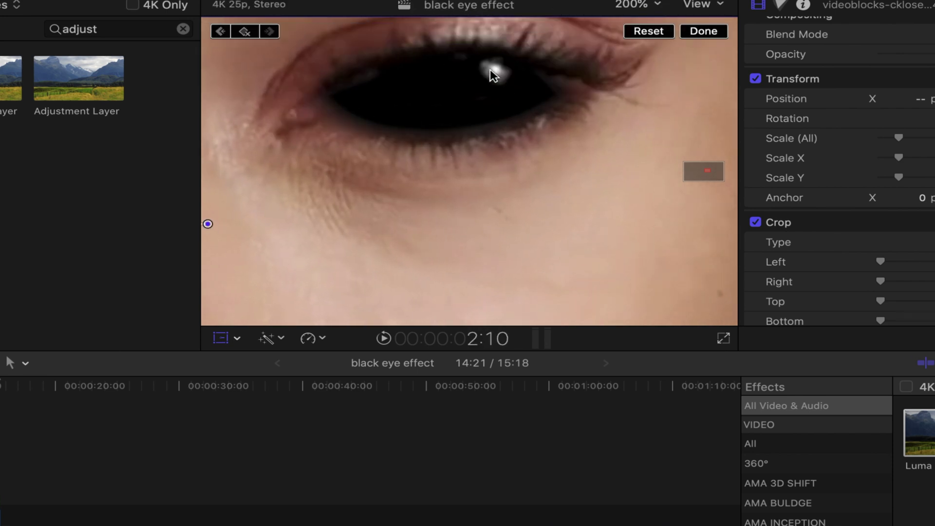
{"action": "key", "text": "Right"}
{"action": "left_click_drag", "start_coordinate": [493, 68], "coordinate": [490, 65]}
{"action": "key", "text": "shift+Right"}
{"action": "key", "text": "Right"}
{"action": "key", "text": "Right"}
{"action": "key", "text": "Right"}
{"action": "key", "text": "Right"}
{"action": "key", "text": "Right"}
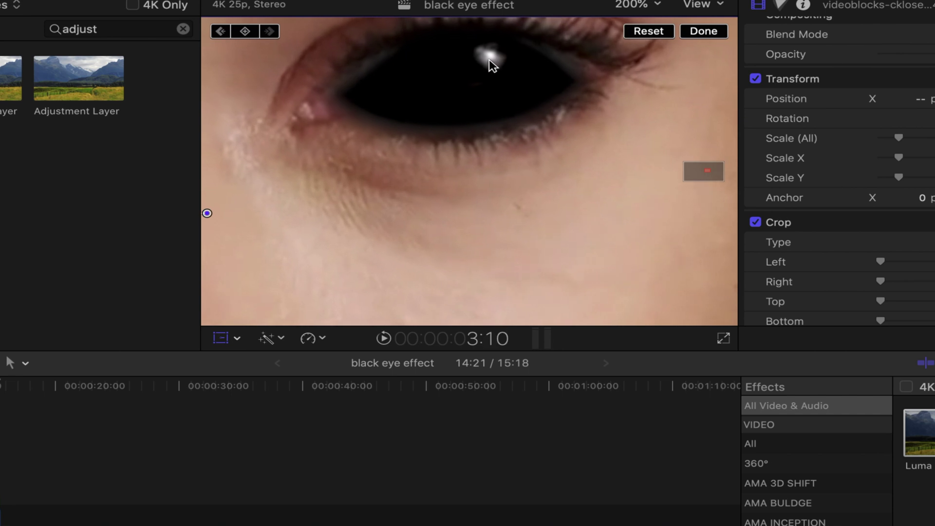
{"action": "key", "text": "Right"}
{"action": "key", "text": "Right"}
{"action": "key", "text": "Right"}
{"action": "key", "text": "Right"}
{"action": "key", "text": "Right"}
{"action": "key", "text": "Right"}
{"action": "key", "text": "Right"}
{"action": "key", "text": "Right"}
{"action": "key", "text": "Right"}
{"action": "key", "text": "Right"}
{"action": "key", "text": "Right"}
{"action": "key", "text": "Right"}
{"action": "key", "text": "Right"}
{"action": "key", "text": "Right"}
{"action": "key", "text": "Right"}
{"action": "key", "text": "Right"}
{"action": "key", "text": "Right"}
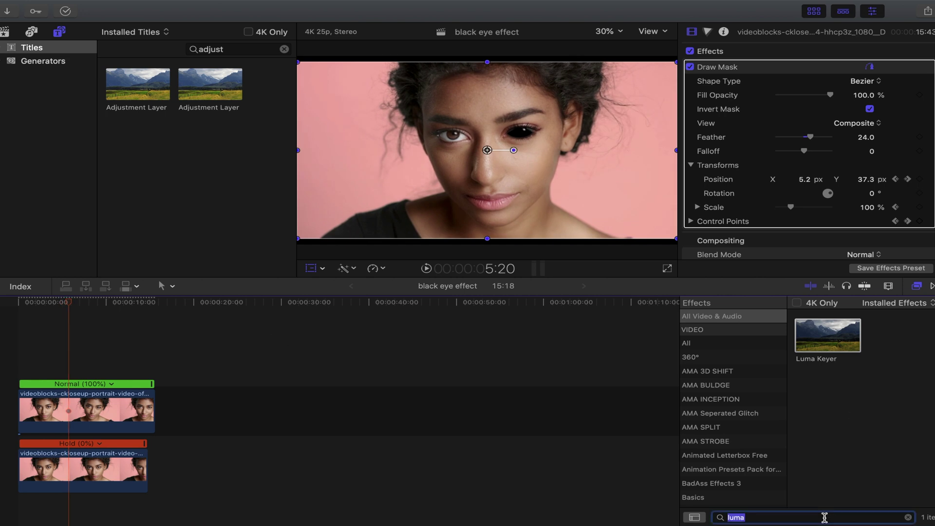
- Search the Effects browser for 'draw' to find Draw Mask for the second eye
{"action": "type", "text": "draw"}
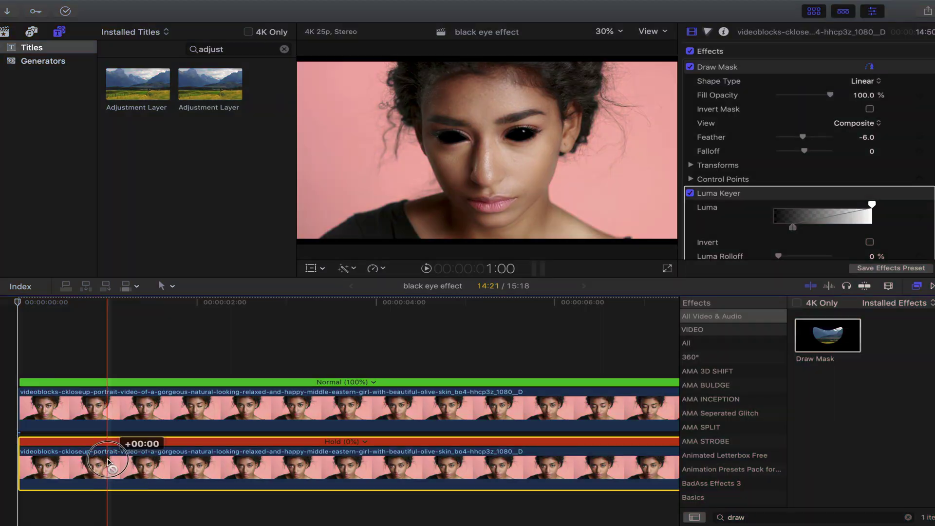
- Duplicate the portrait clip into a new upper lane, view at 100%, and move the mask off the right eye
{"action": "left_click_drag", "start_coordinate": [108, 444], "coordinate": [108, 447]}
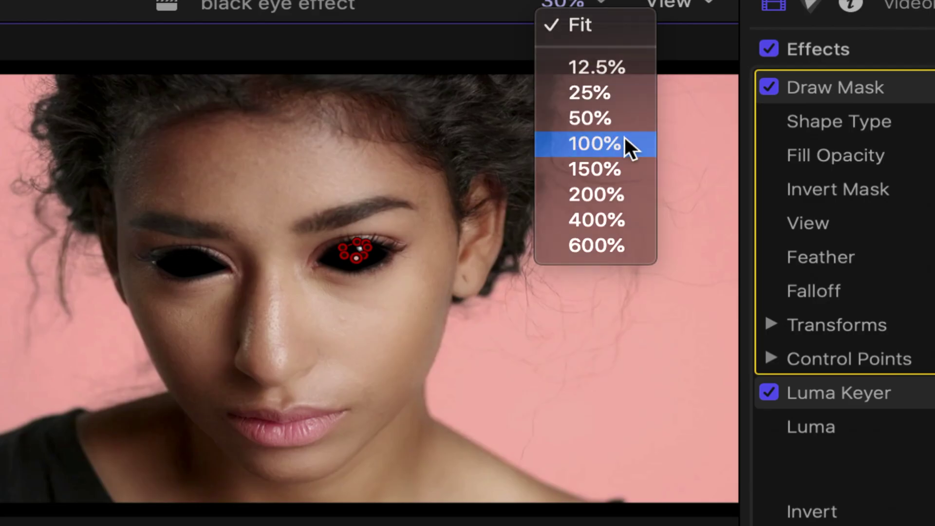
{"action": "left_click", "coordinate": [628, 92]}
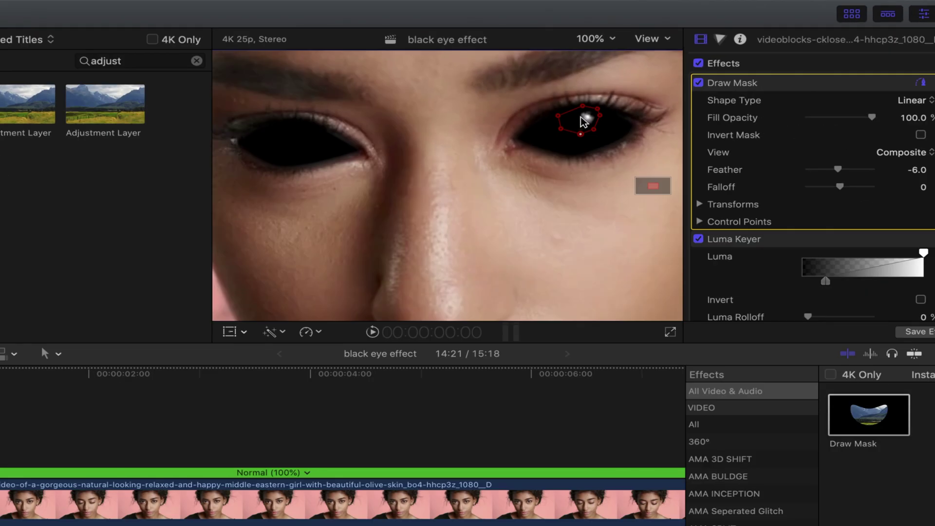
{"action": "left_click_drag", "start_coordinate": [583, 121], "coordinate": [443, 122]}
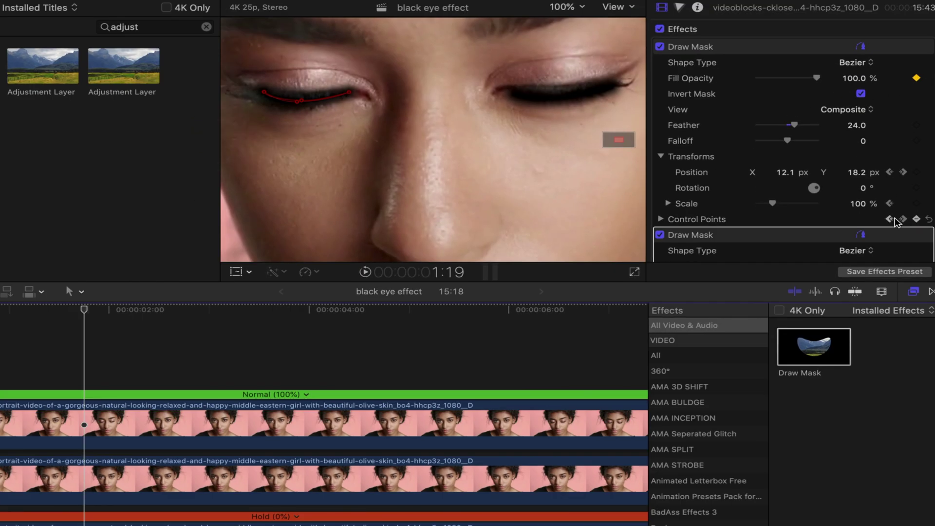
- Add a Fill Opacity keyframe to the eyelid mask and play ahead to where the eyes open
{"action": "scroll", "coordinate": [857, 280], "scroll_direction": "down", "scroll_amount": 5}
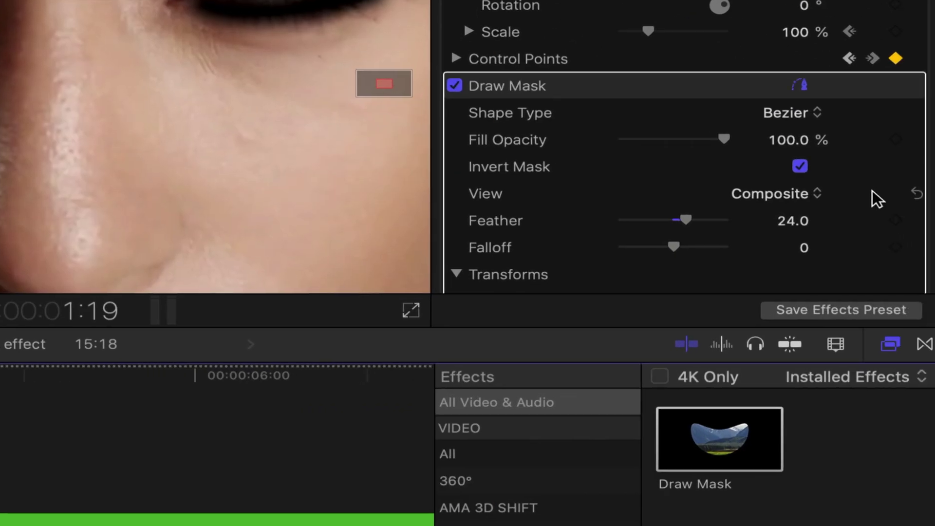
{"action": "left_click", "coordinate": [895, 140]}
{"action": "key", "text": "Right"}
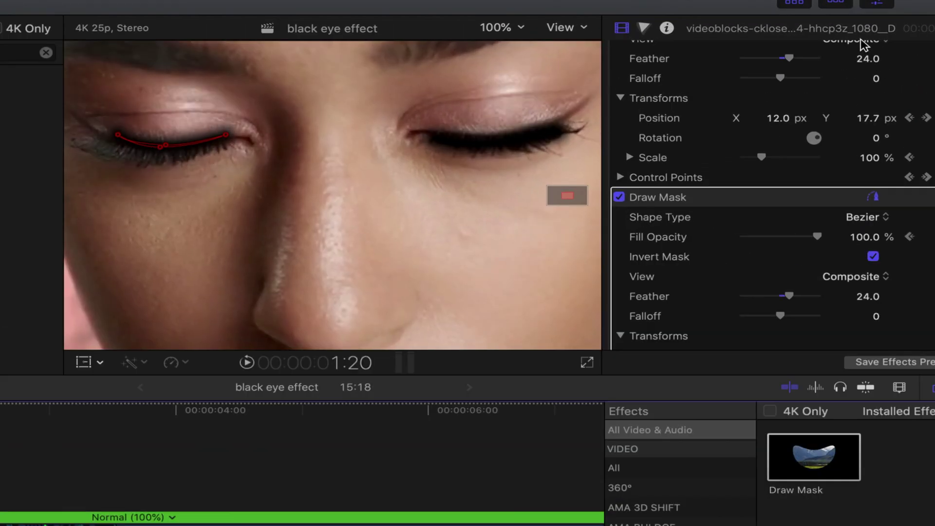
{"action": "scroll", "coordinate": [823, 254], "scroll_direction": "up", "scroll_amount": 1}
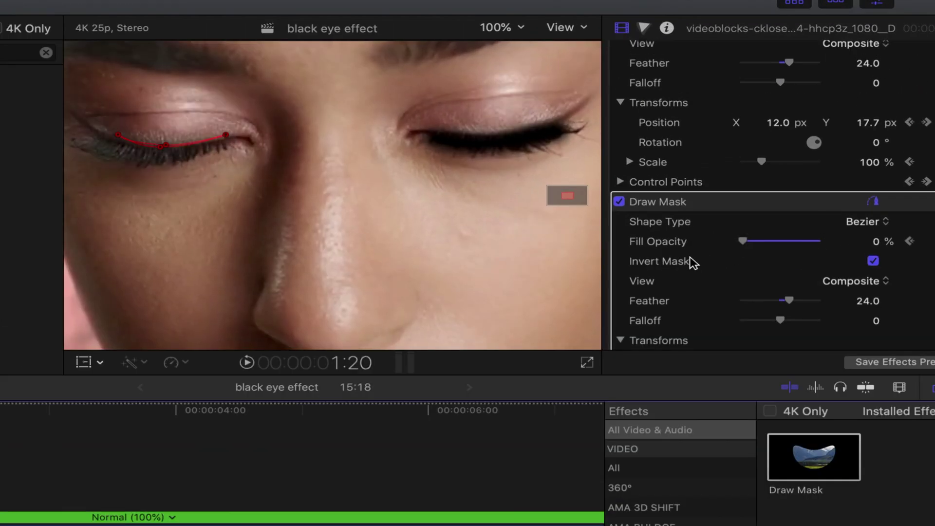
{"action": "scroll", "coordinate": [837, 112], "scroll_direction": "up", "scroll_amount": 5}
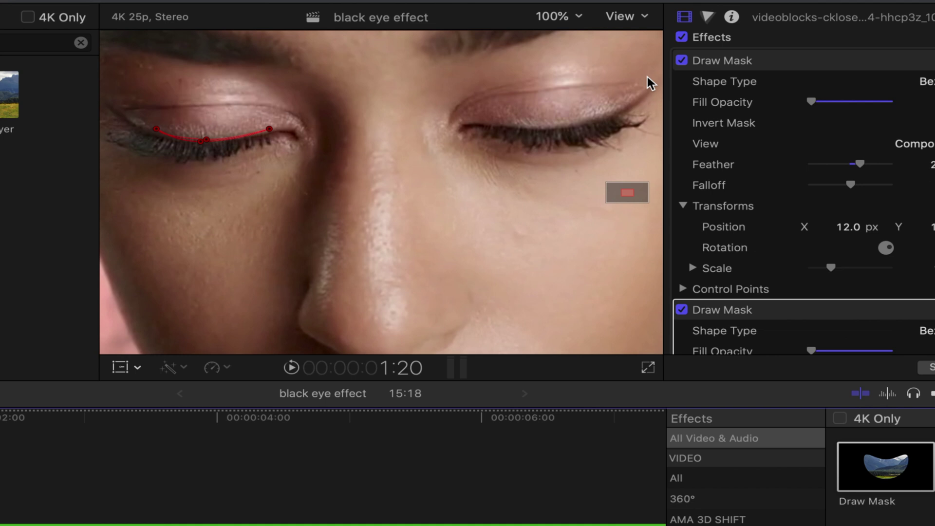
{"action": "key", "text": "space"}
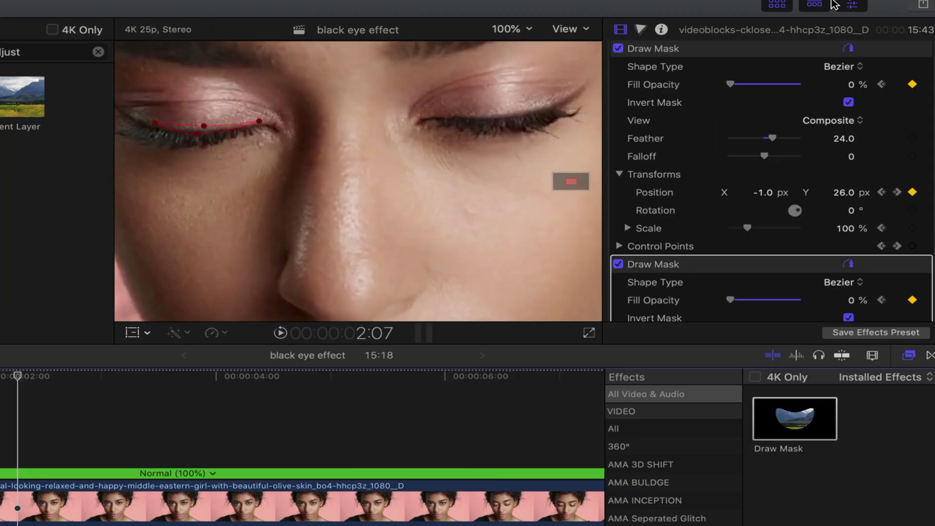
- Set the second mask's Fill Opacity to 100% and check it frame by frame on the blink
{"action": "key", "text": "Right"}
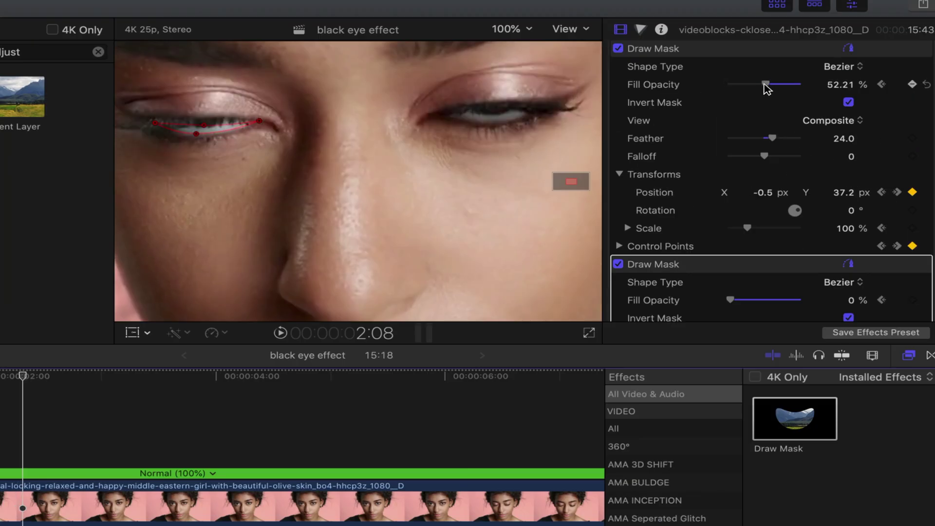
{"action": "left_click_drag", "start_coordinate": [803, 306], "coordinate": [807, 306]}
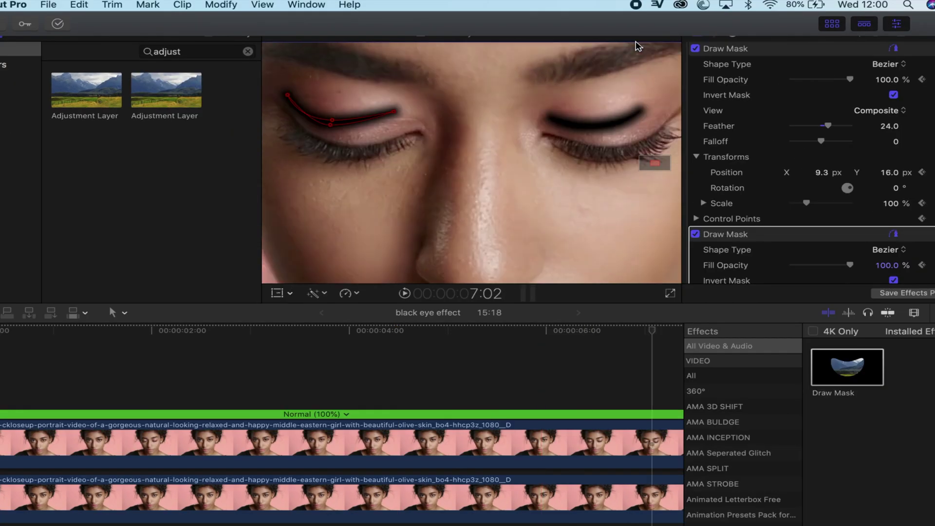
{"action": "key", "text": "Left"}
{"action": "key", "text": "Left"}
{"action": "key", "text": "Left"}
{"action": "key", "text": "Left"}
{"action": "key", "text": "Left"}
{"action": "key", "text": "Left"}
{"action": "key", "text": "Left"}
{"action": "key", "text": "Left"}
{"action": "key", "text": "Left"}
{"action": "key", "text": "Left"}
{"action": "key", "text": "Left"}
{"action": "key", "text": "Left"}
{"action": "key", "text": "Left"}
{"action": "key", "text": "Left"}
{"action": "key", "text": "Left"}
{"action": "key", "text": "Left"}
{"action": "key", "text": "Left"}
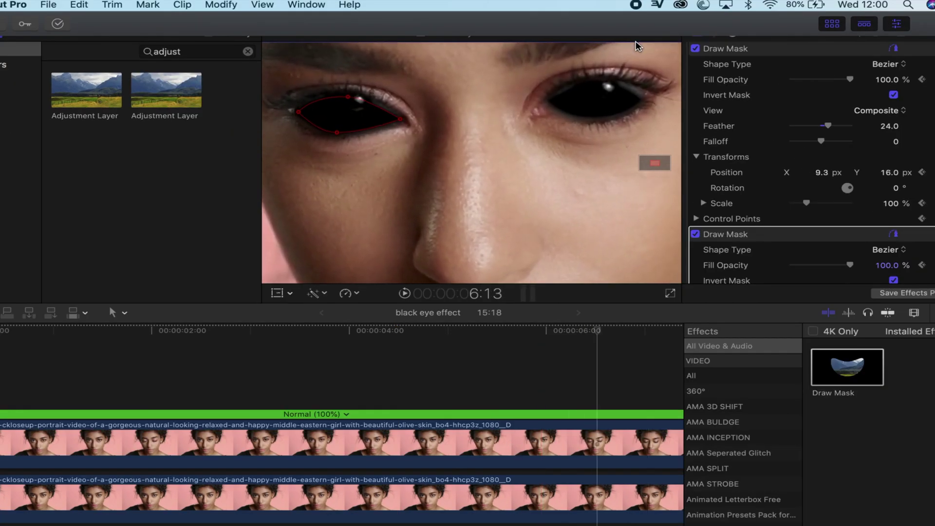
{"action": "key", "text": "Right"}
{"action": "key", "text": "Left"}
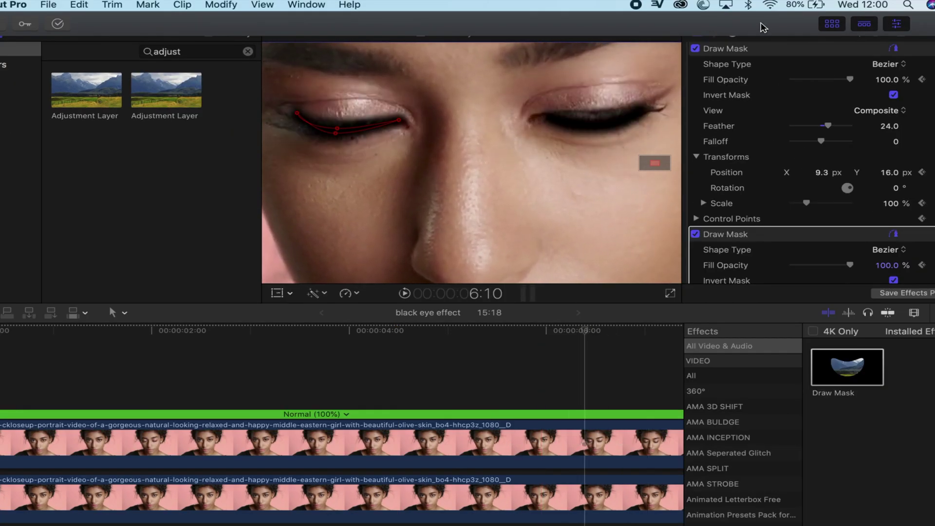